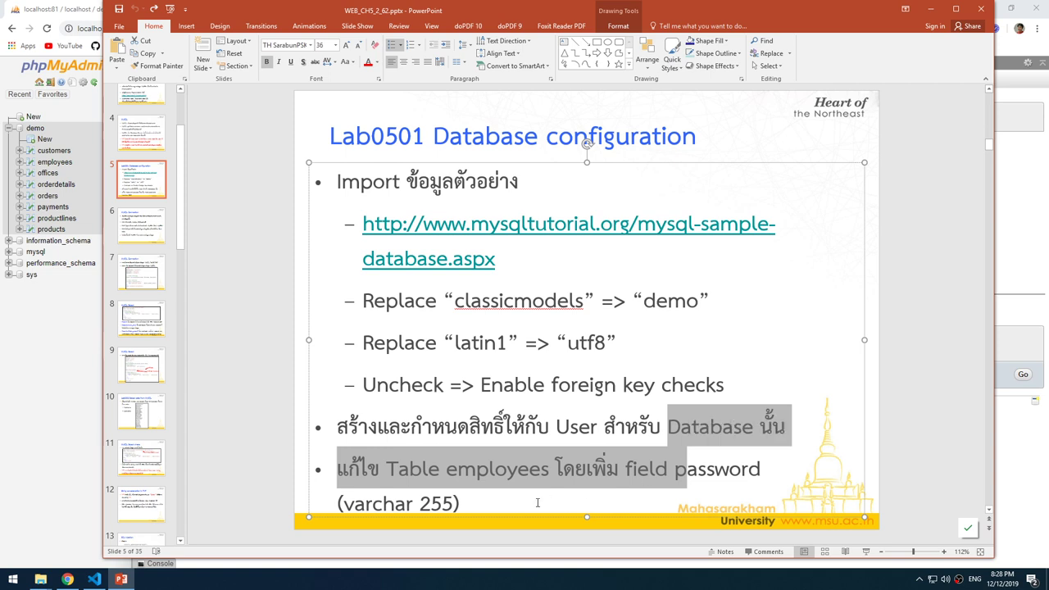
Highlight the slide's instruction about the employees table.
{"action": "left_click", "coordinate": [538, 503]}
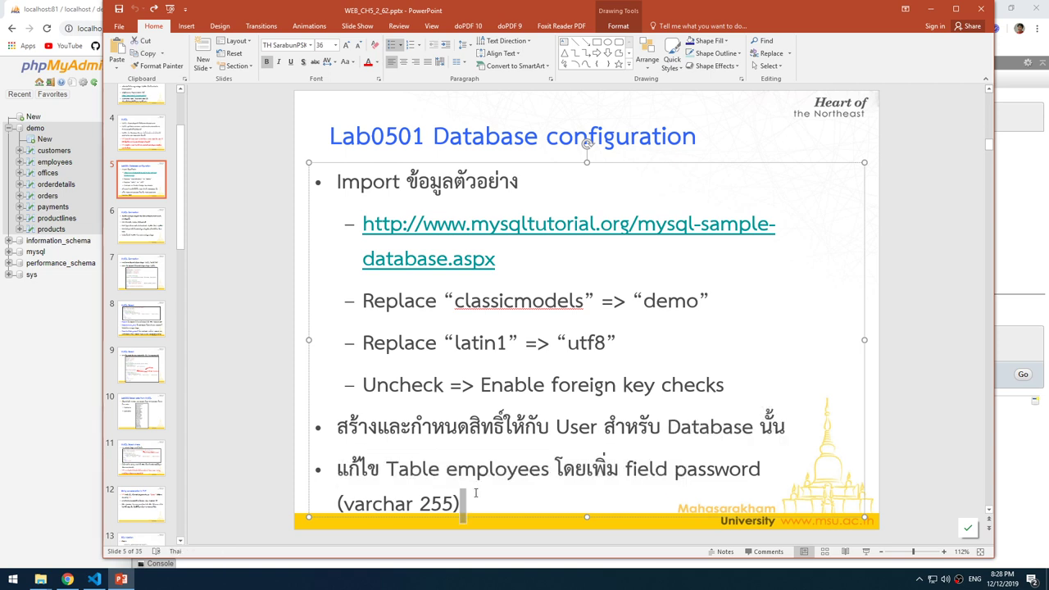
{"action": "left_click_drag", "start_coordinate": [464, 503], "coordinate": [387, 469]}
{"action": "left_click", "coordinate": [640, 427]}
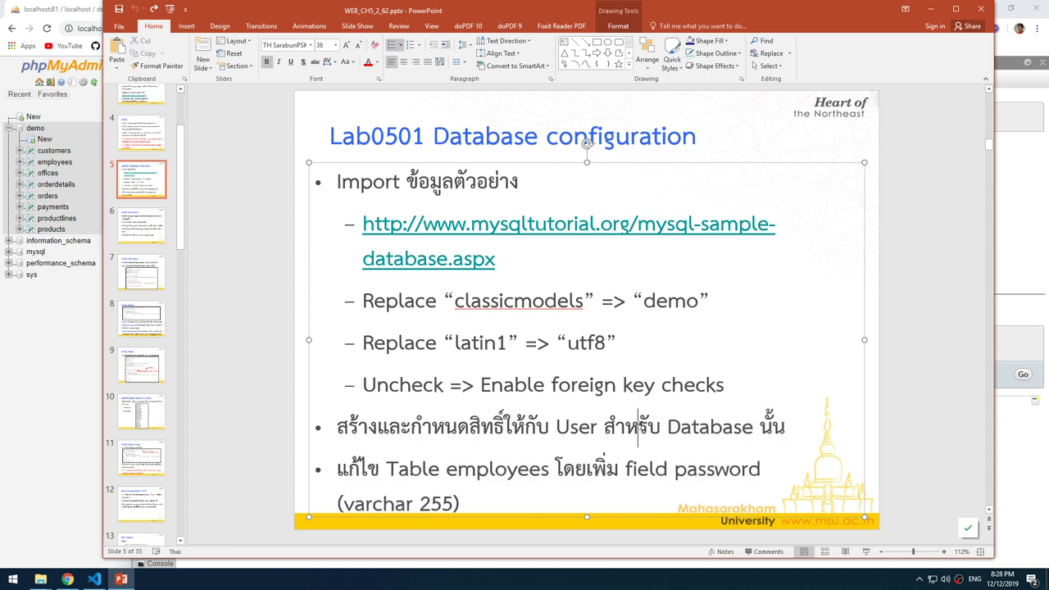
Minimize PowerPoint and show the demo database's structure page listing its 8 tables.
{"action": "left_click", "coordinate": [931, 12]}
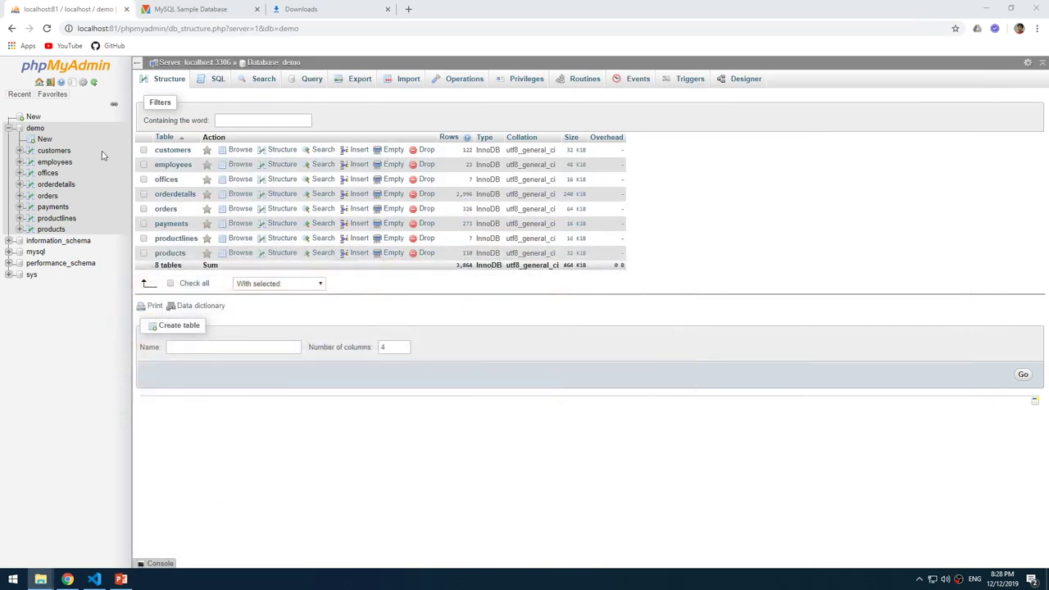
{"action": "left_click", "coordinate": [11, 128]}
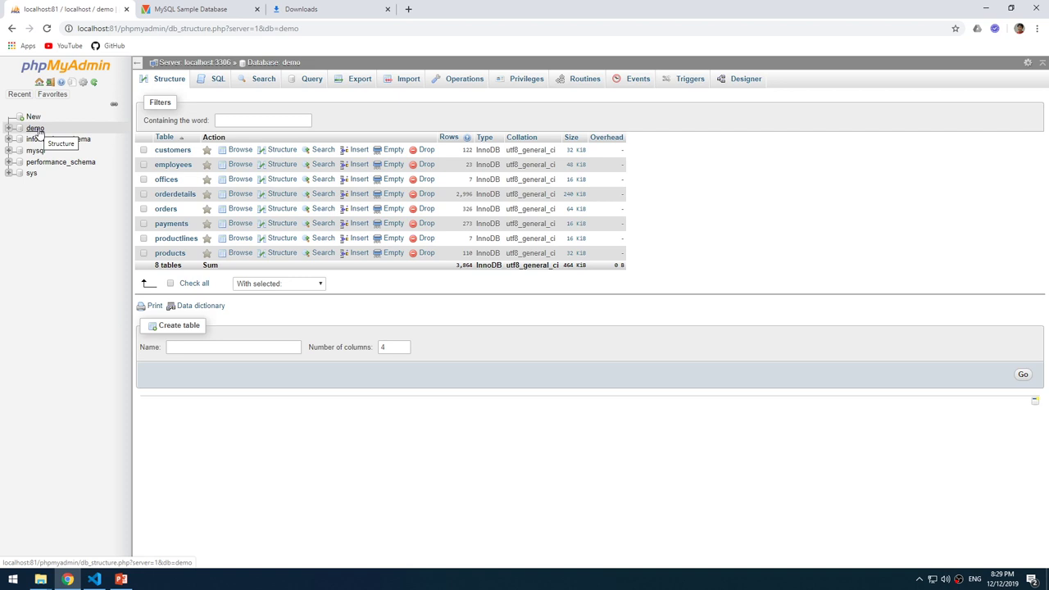
{"action": "left_click", "coordinate": [37, 129]}
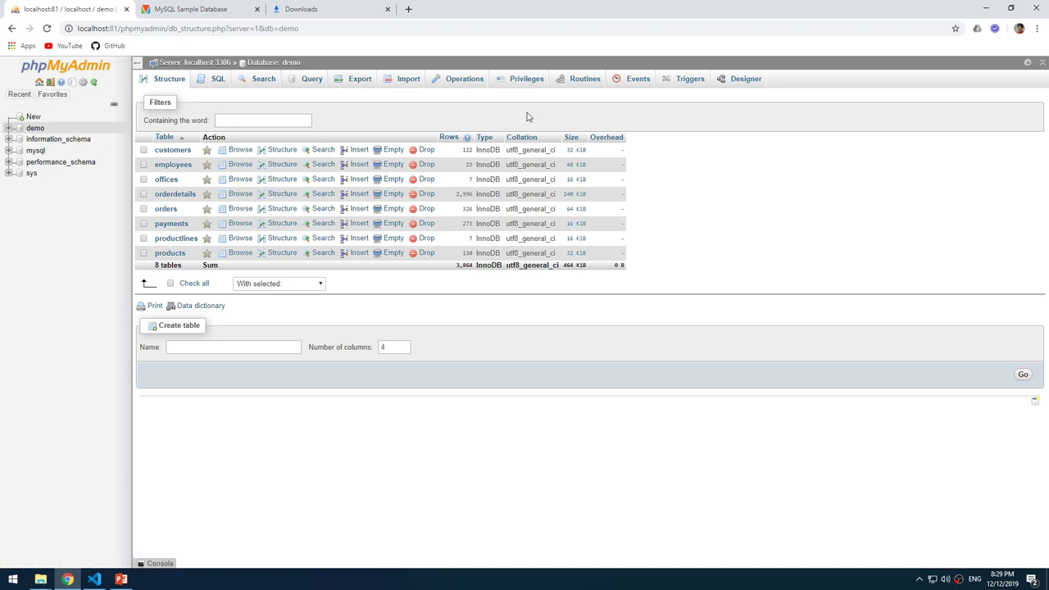
Go from the server home to User accounts and start adding a new account.
{"action": "left_click", "coordinate": [39, 83]}
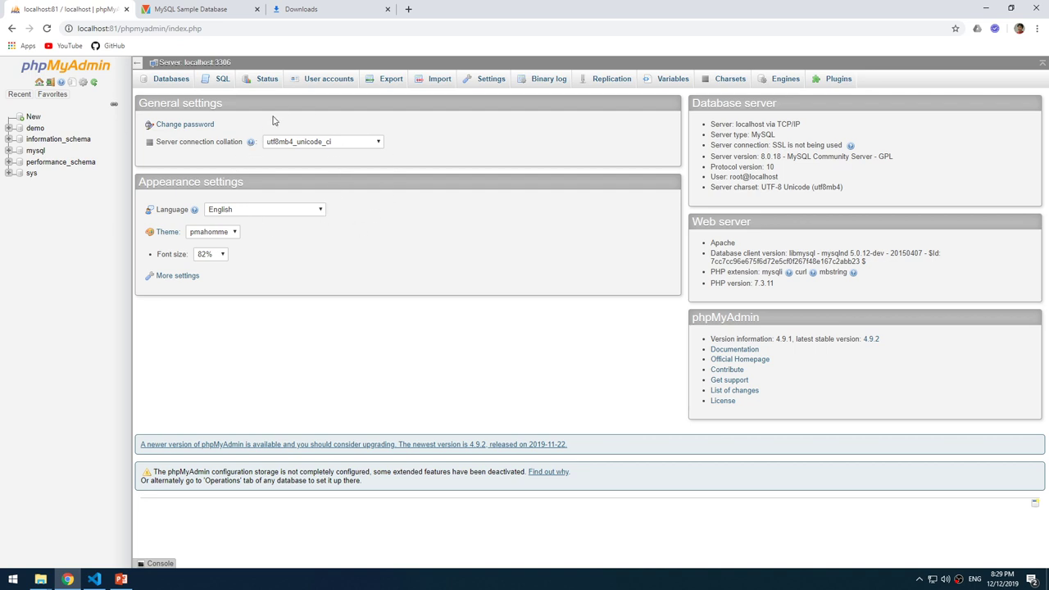
{"action": "left_click", "coordinate": [336, 83]}
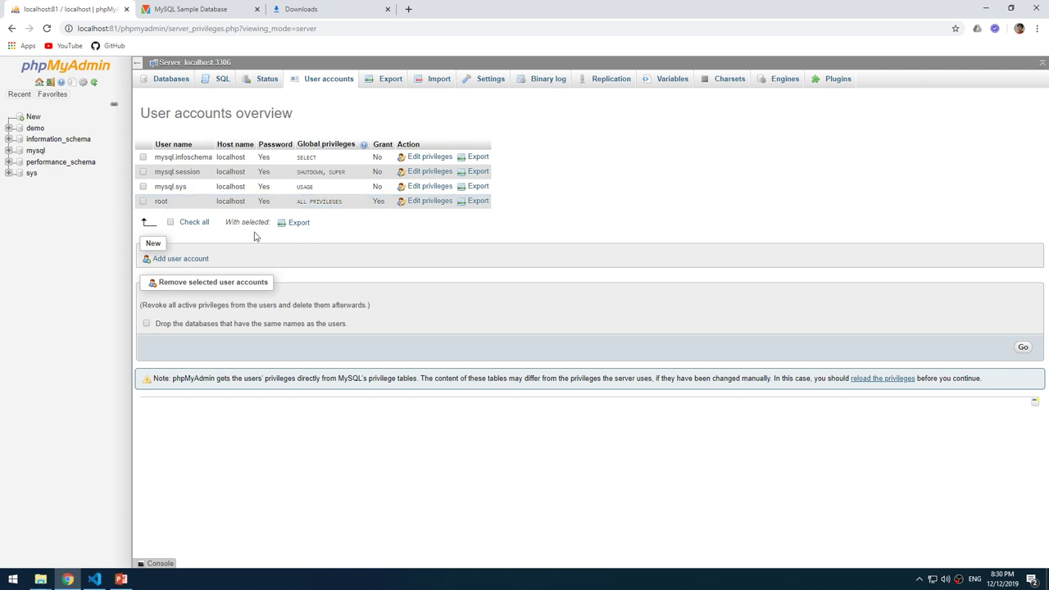
{"action": "left_click", "coordinate": [197, 262]}
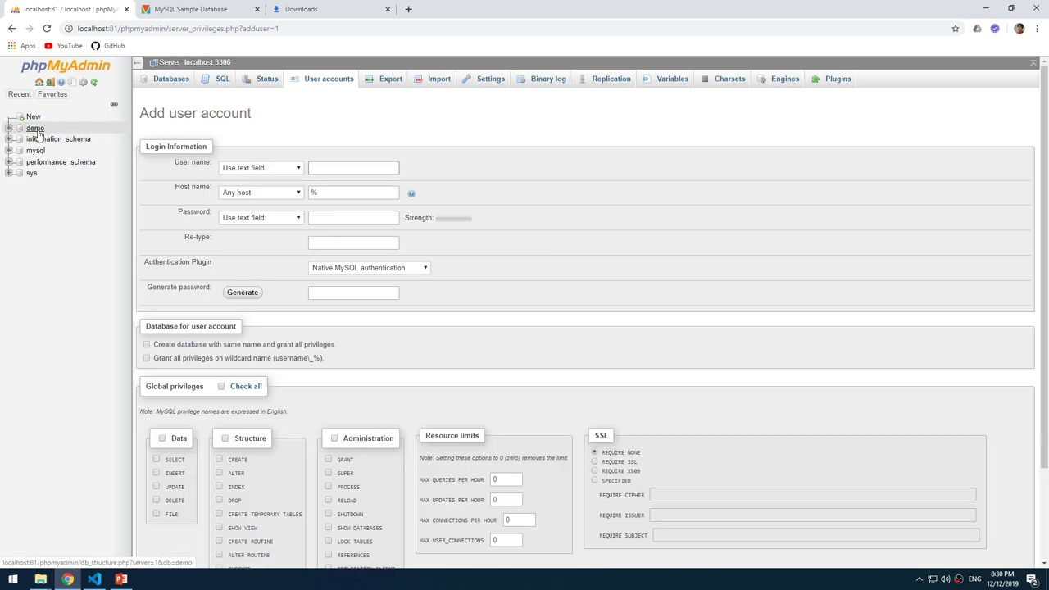
Enter user name demo and set the host name to Local (localhost).
{"action": "left_click", "coordinate": [344, 168]}
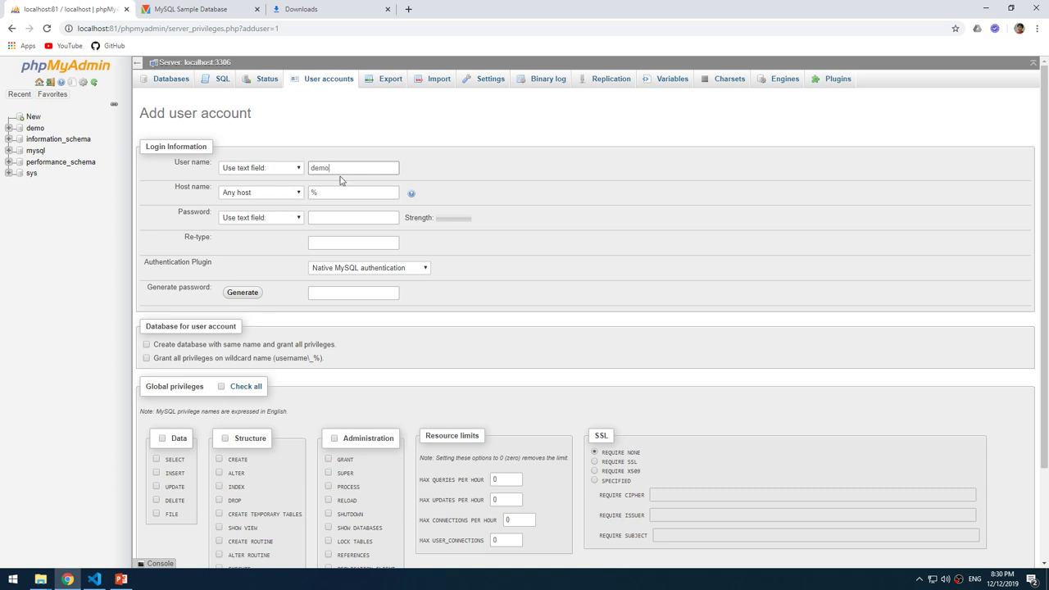
{"action": "left_click_drag", "start_coordinate": [340, 167], "coordinate": [310, 167]}
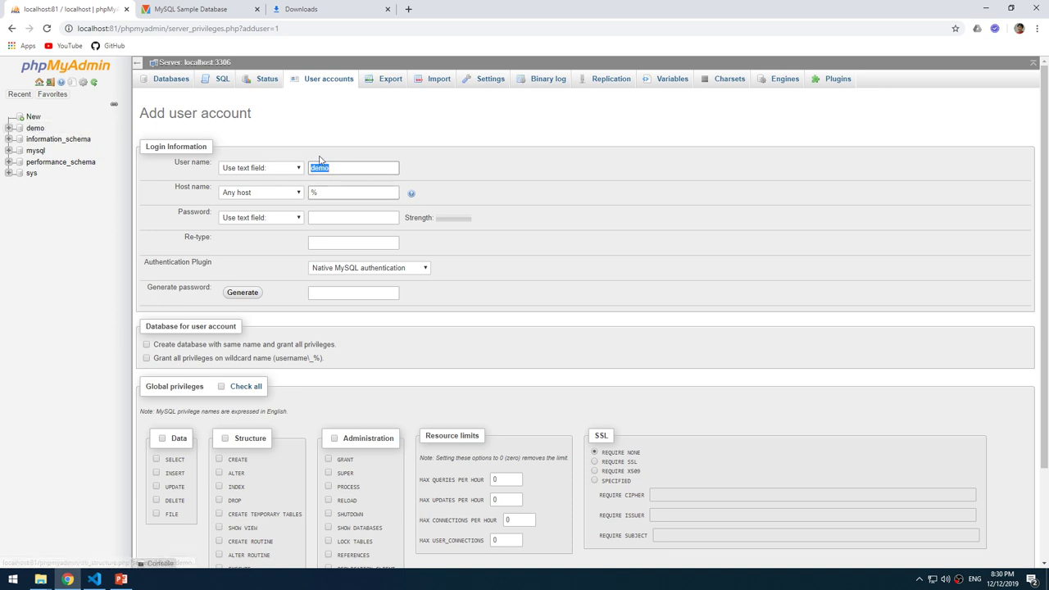
{"action": "left_click", "coordinate": [347, 168]}
{"action": "double_click", "coordinate": [347, 168]}
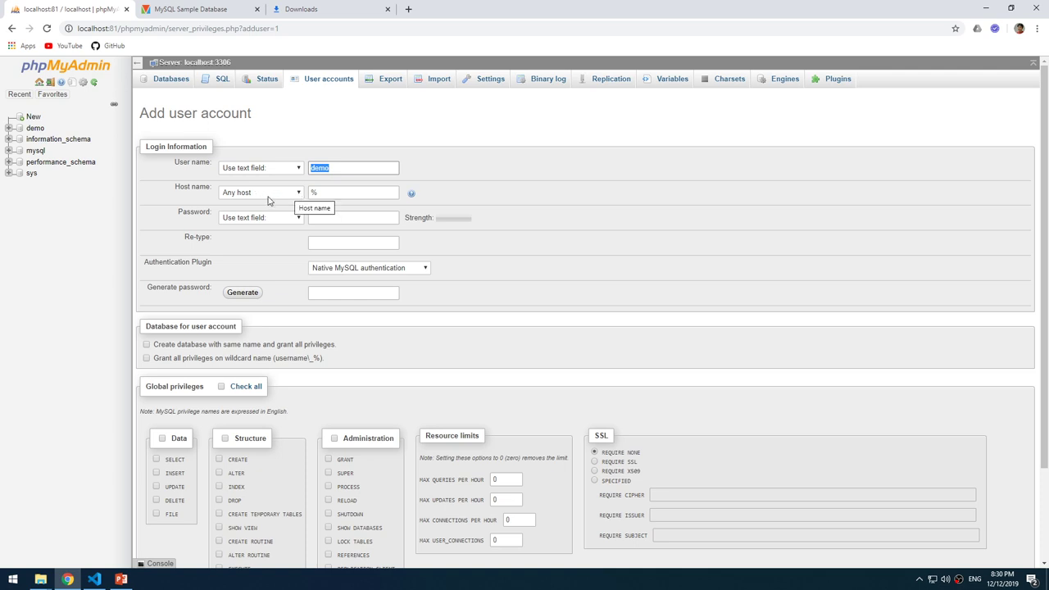
{"action": "double_click", "coordinate": [347, 192]}
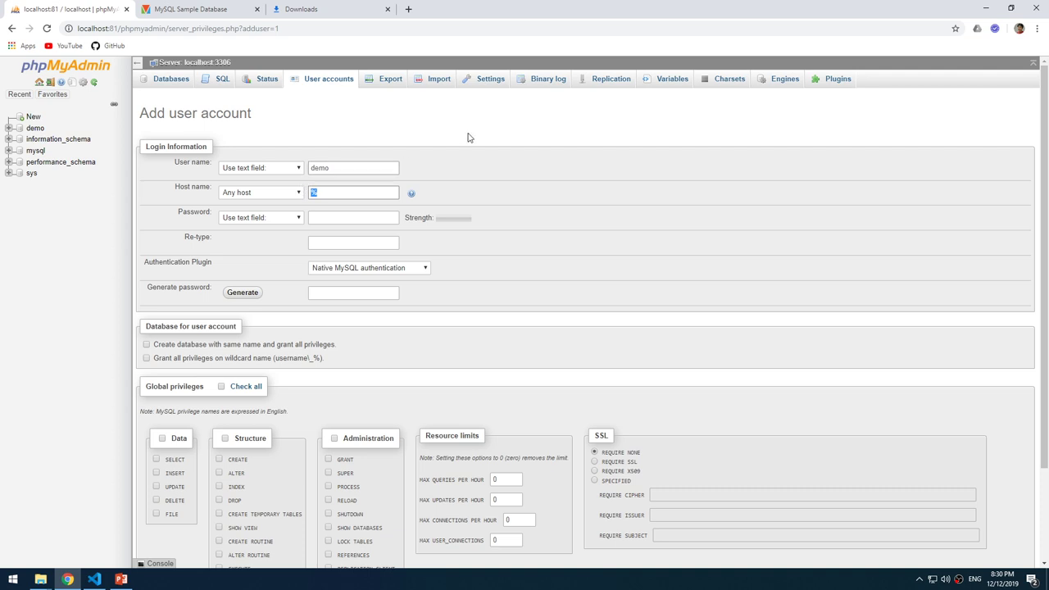
{"action": "left_click", "coordinate": [541, 188]}
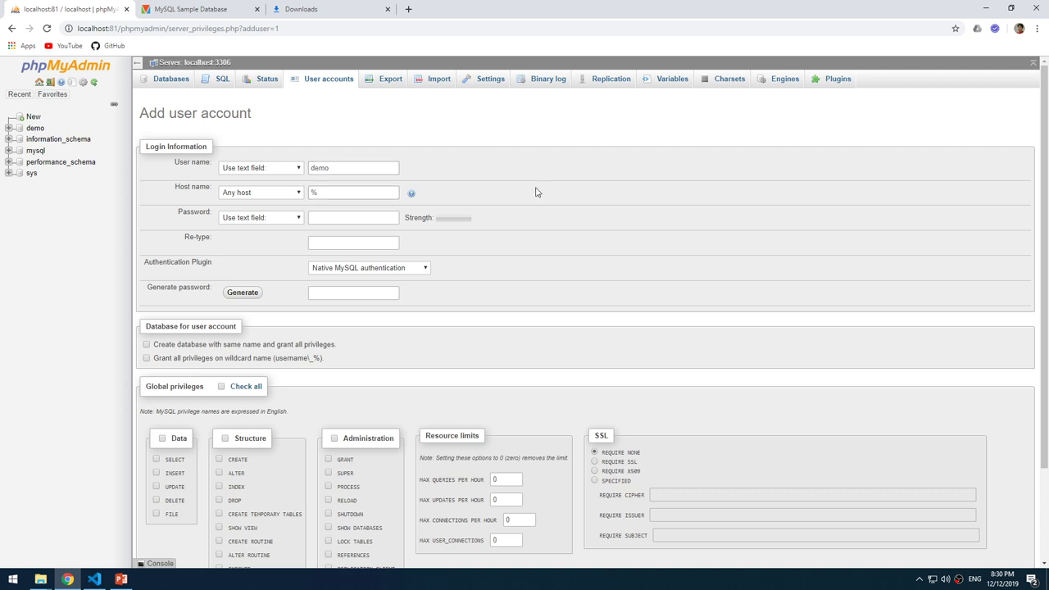
{"action": "left_click", "coordinate": [300, 196]}
{"action": "left_click", "coordinate": [244, 216]}
{"action": "left_click_drag", "start_coordinate": [356, 194], "coordinate": [311, 192]}
Enter the account password, retype it in the confirmation field, and scroll to Go.
{"action": "left_click", "coordinate": [343, 168]}
{"action": "left_click_drag", "start_coordinate": [343, 169], "coordinate": [304, 170]}
{"action": "left_click_drag", "start_coordinate": [386, 193], "coordinate": [304, 195]}
{"action": "left_click", "coordinate": [335, 218]}
{"action": "type", "text": "dem"}
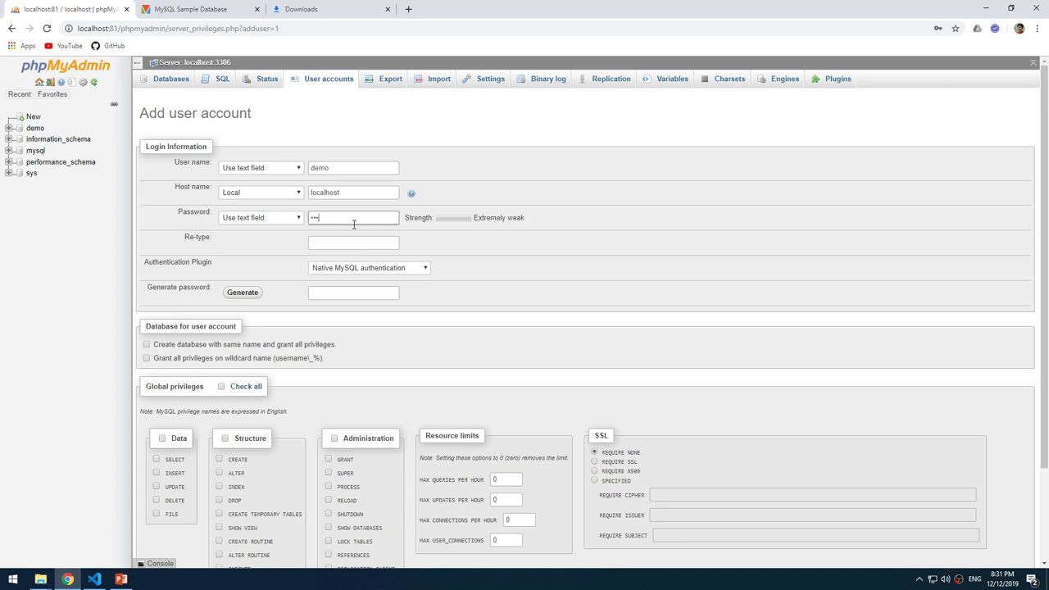
{"action": "type", "text": "o12"}
{"action": "left_click", "coordinate": [370, 244]}
{"action": "scroll", "coordinate": [534, 293], "scroll_direction": "down", "scroll_amount": 2}
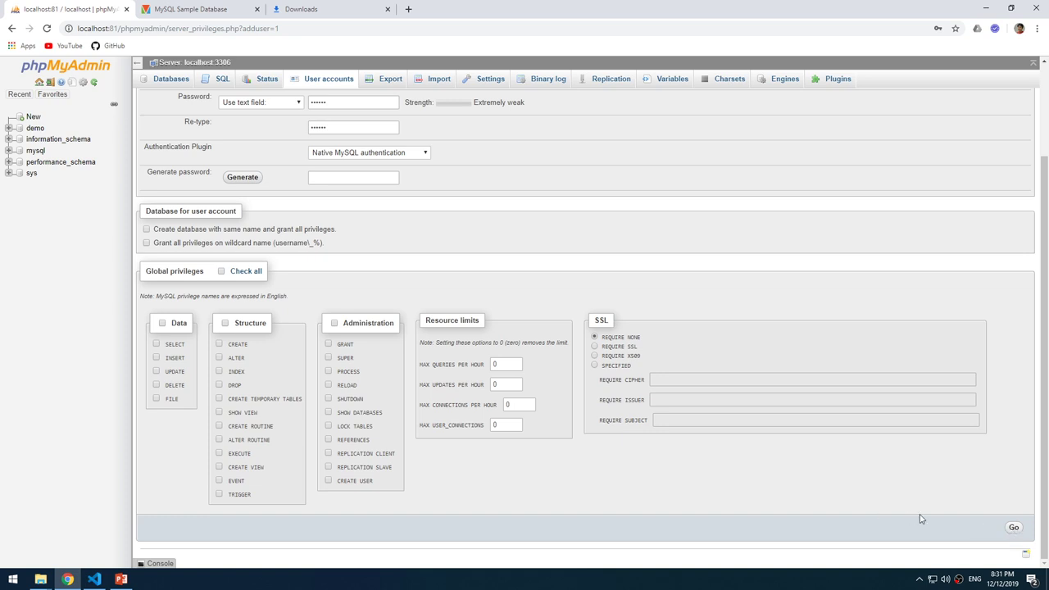
Create the 'demo'@'localhost' account and show its database-specific privileges.
{"action": "left_click", "coordinate": [1014, 529]}
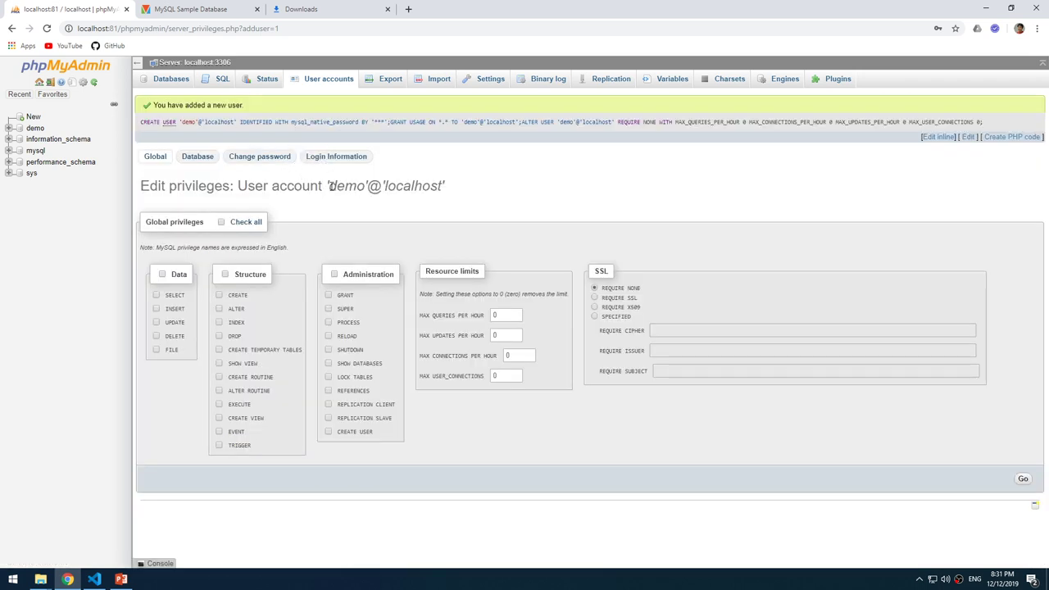
{"action": "left_click_drag", "start_coordinate": [327, 186], "coordinate": [418, 187]}
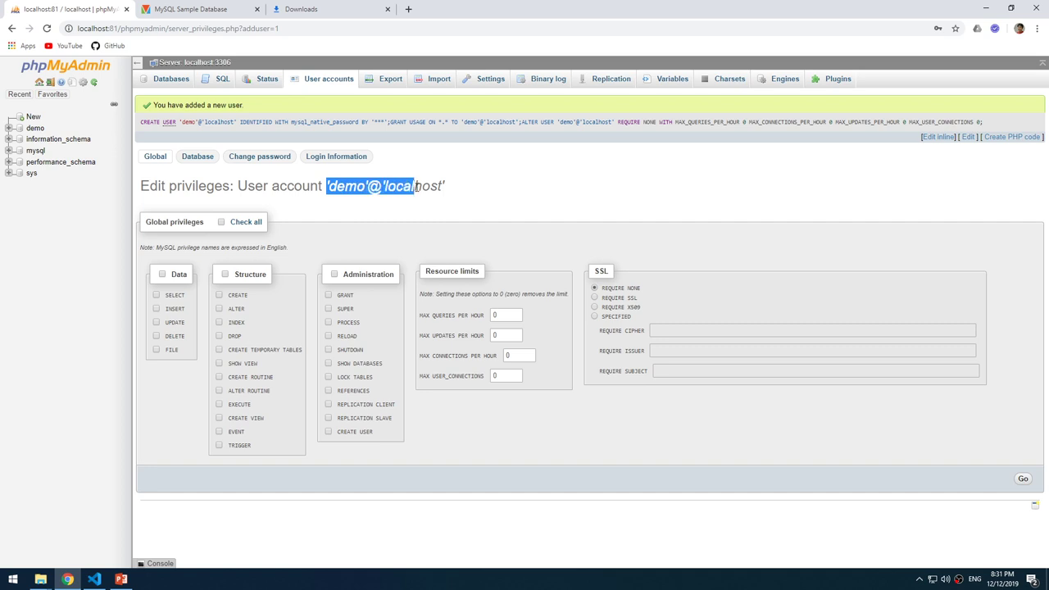
{"action": "left_click", "coordinate": [396, 188]}
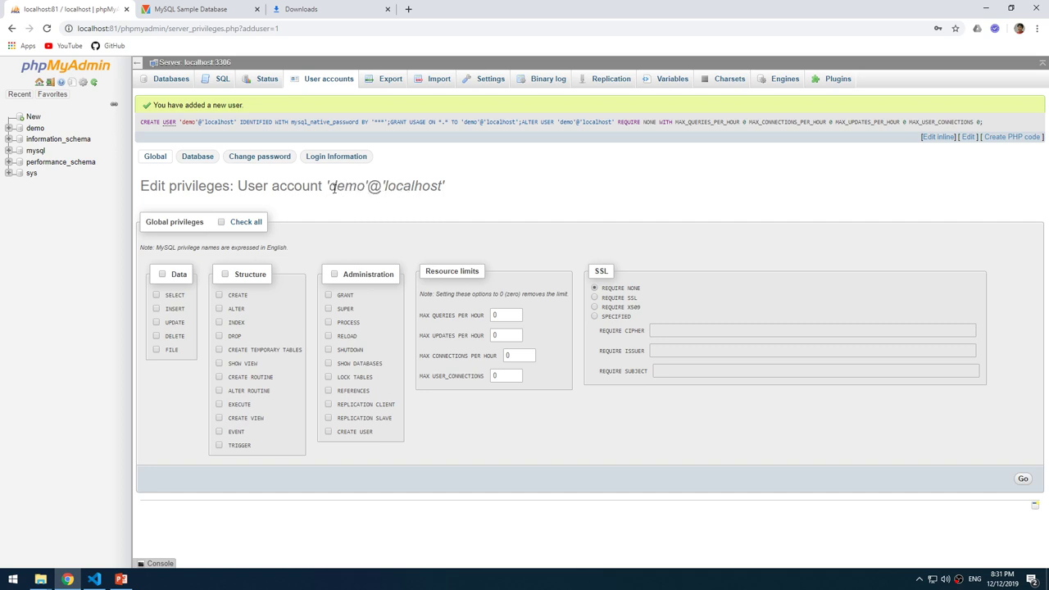
{"action": "left_click_drag", "start_coordinate": [336, 187], "coordinate": [387, 187]}
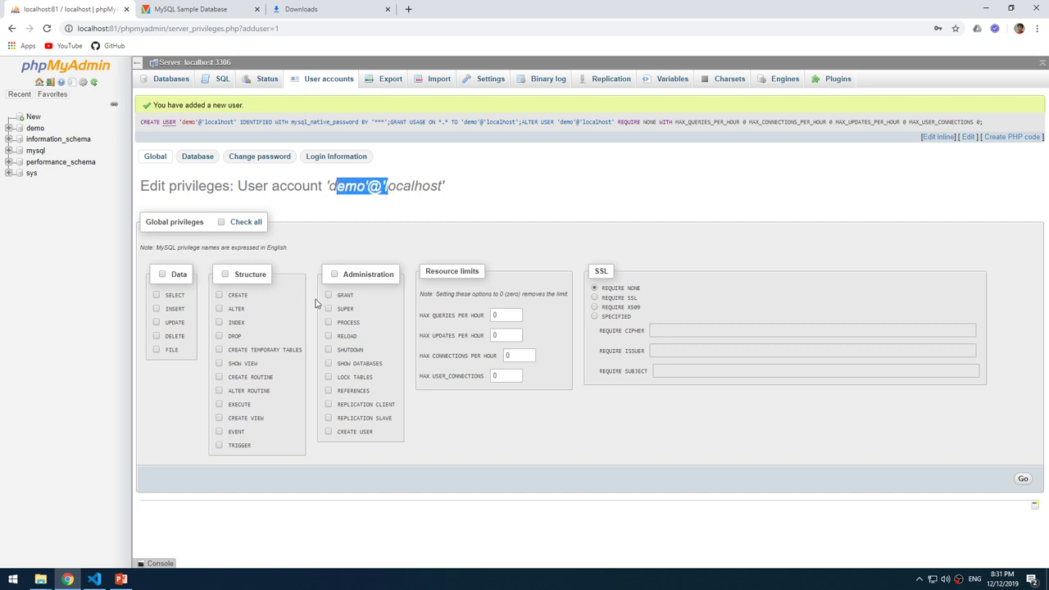
{"action": "left_click", "coordinate": [198, 157]}
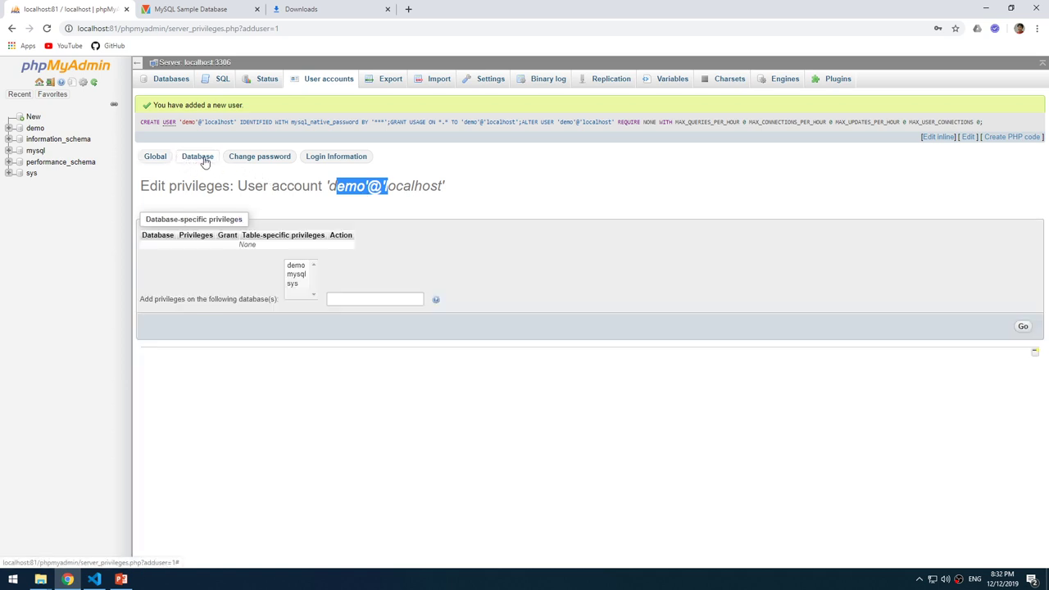
Select the demo database to edit the account's privileges on it.
{"action": "left_click", "coordinate": [374, 187]}
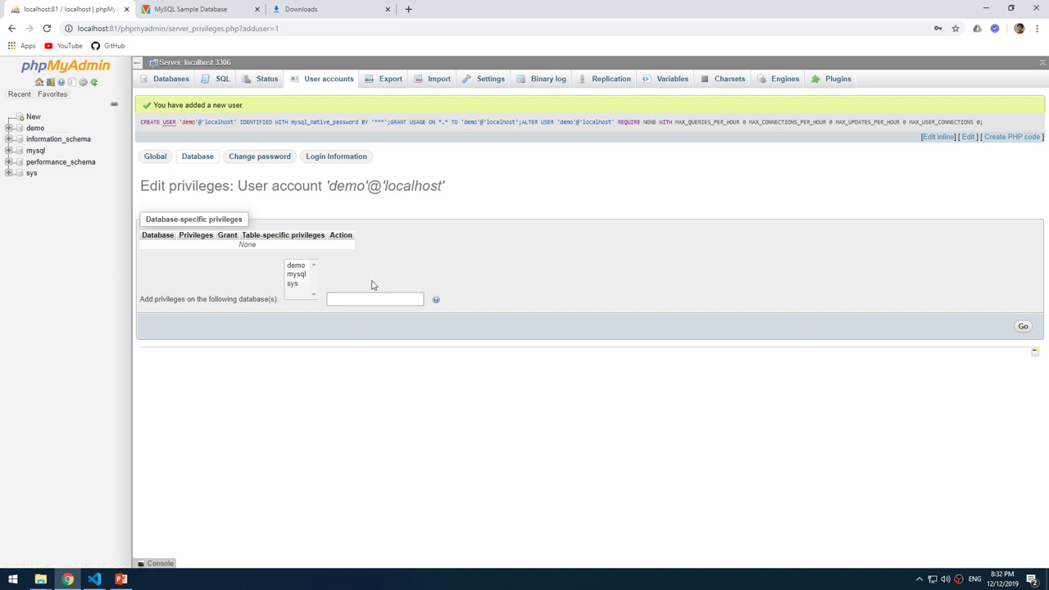
{"action": "left_click", "coordinate": [296, 268]}
{"action": "left_click", "coordinate": [1021, 326]}
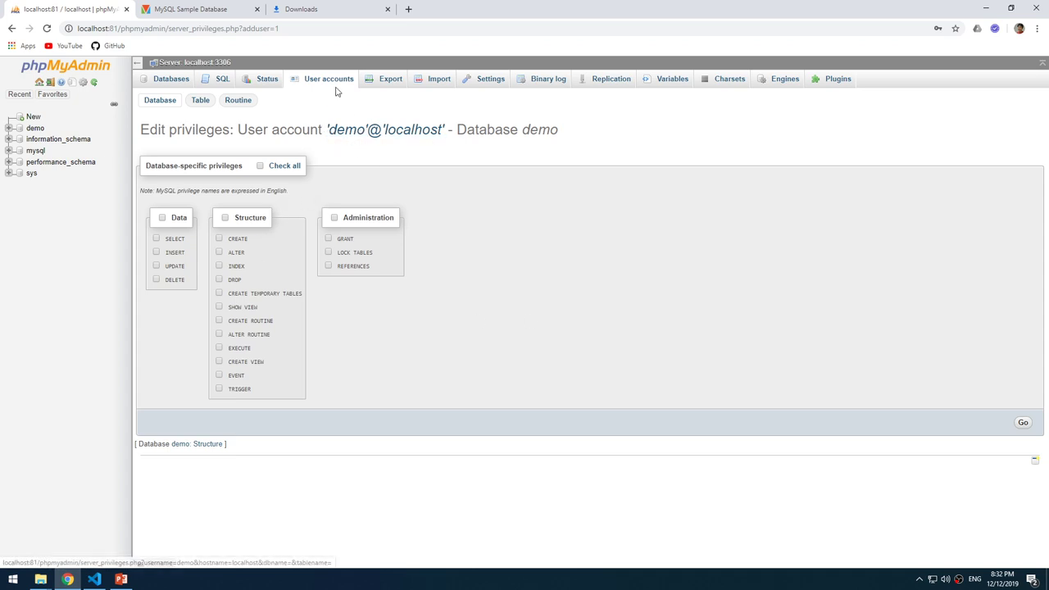
Check all privileges on the demo database, leaving GRANT off, and save them.
{"action": "double_click", "coordinate": [559, 134]}
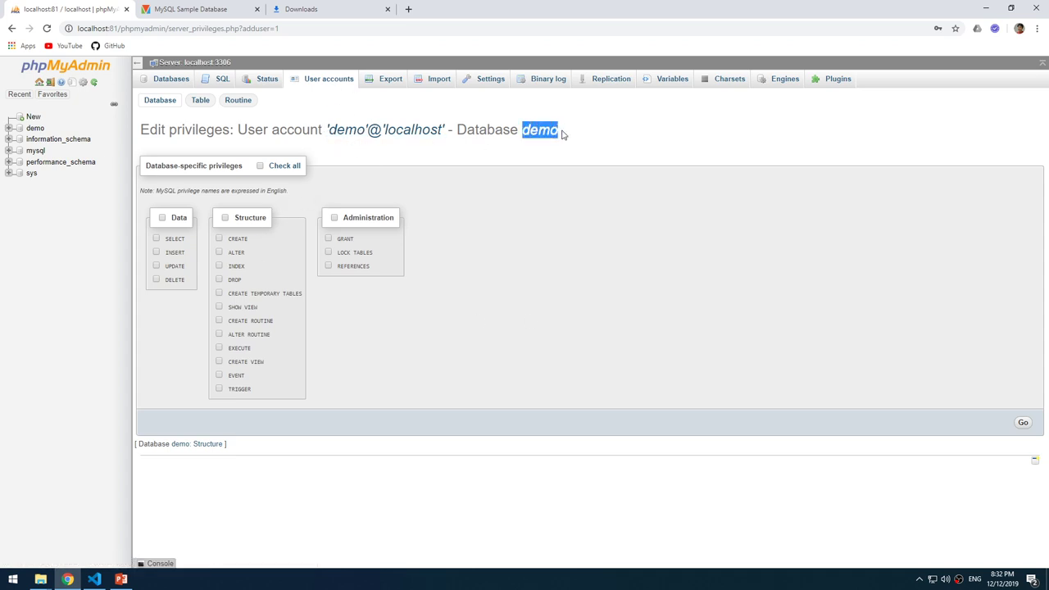
{"action": "left_click", "coordinate": [571, 147]}
{"action": "left_click", "coordinate": [261, 167]}
{"action": "left_click", "coordinate": [1024, 426]}
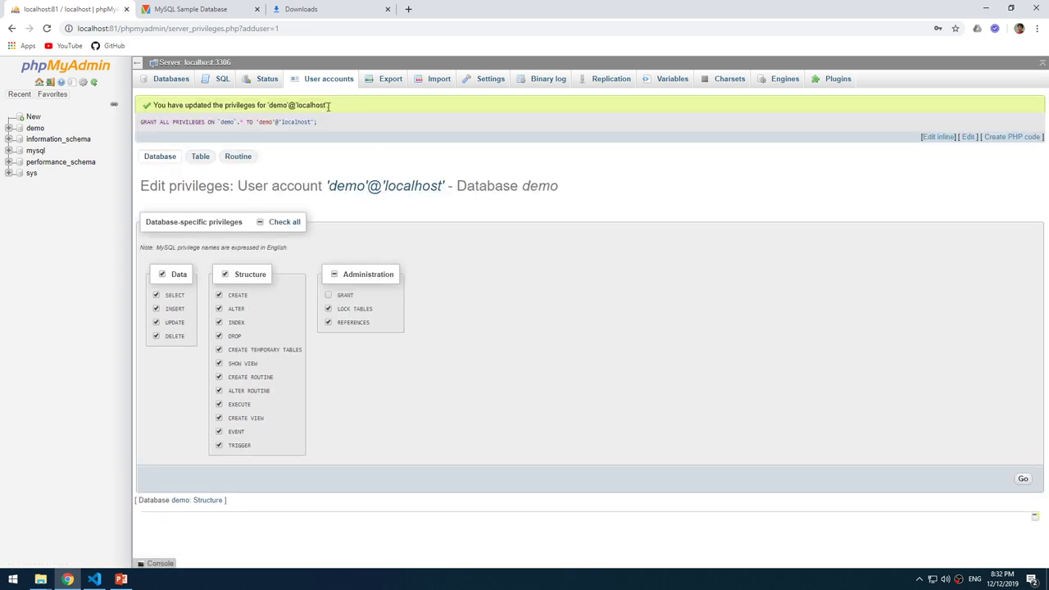
{"action": "left_click_drag", "start_coordinate": [329, 105], "coordinate": [146, 107]}
{"action": "left_click", "coordinate": [582, 279]}
Log out, sign back in as demo, open the demo database, then return to the lab slide.
{"action": "left_click_drag", "start_coordinate": [561, 189], "coordinate": [506, 188]}
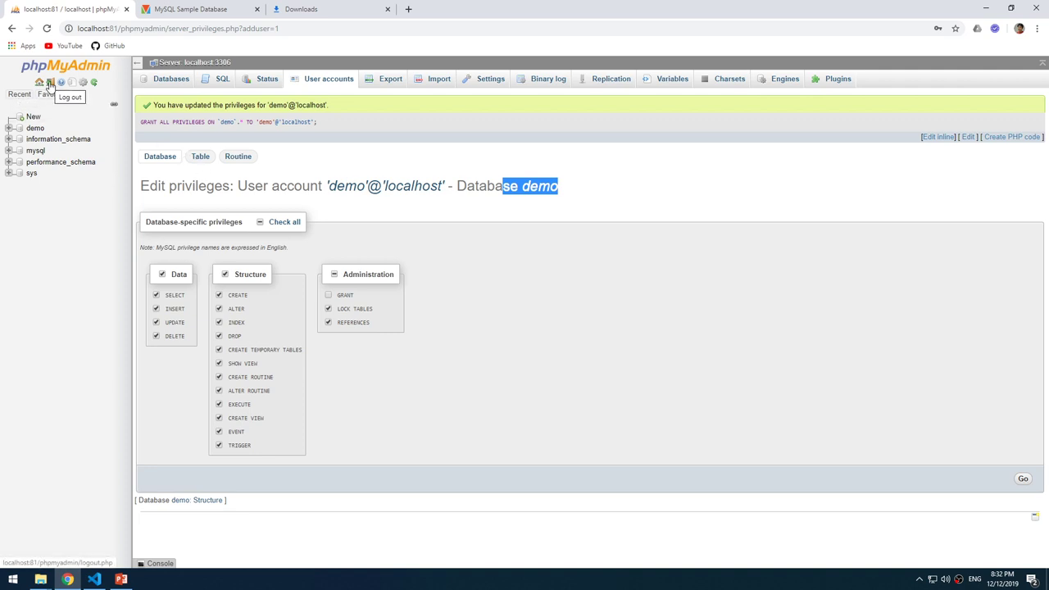
{"action": "left_click", "coordinate": [50, 85]}
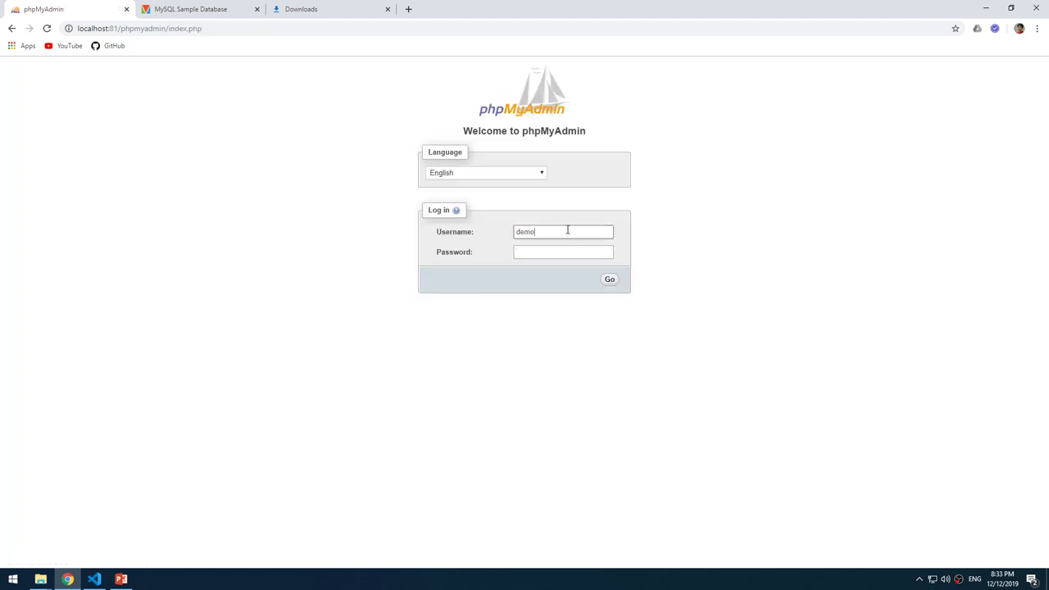
{"action": "key", "text": "Tab"}
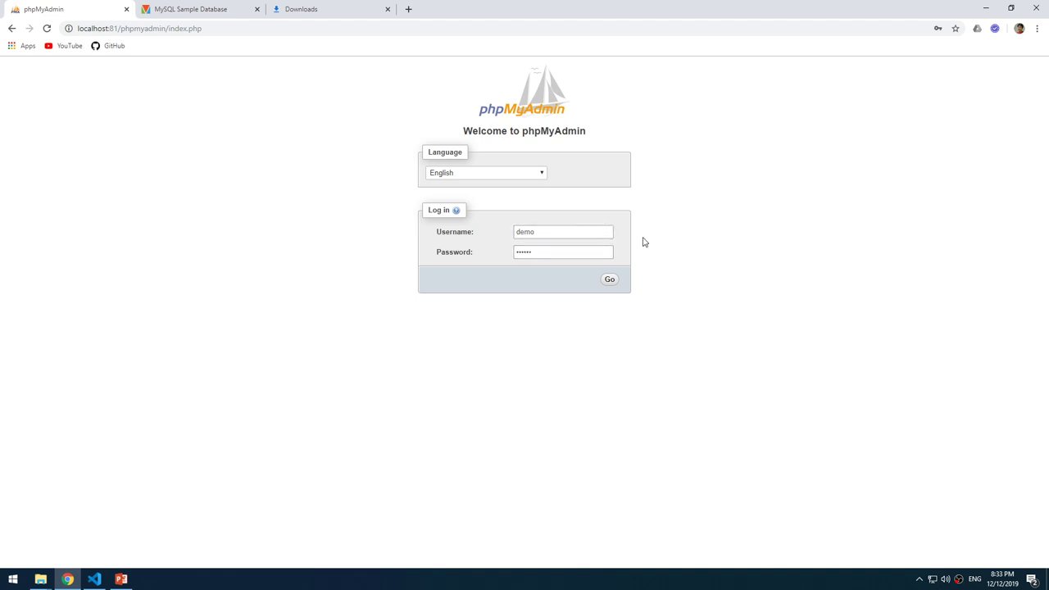
{"action": "left_click", "coordinate": [610, 281]}
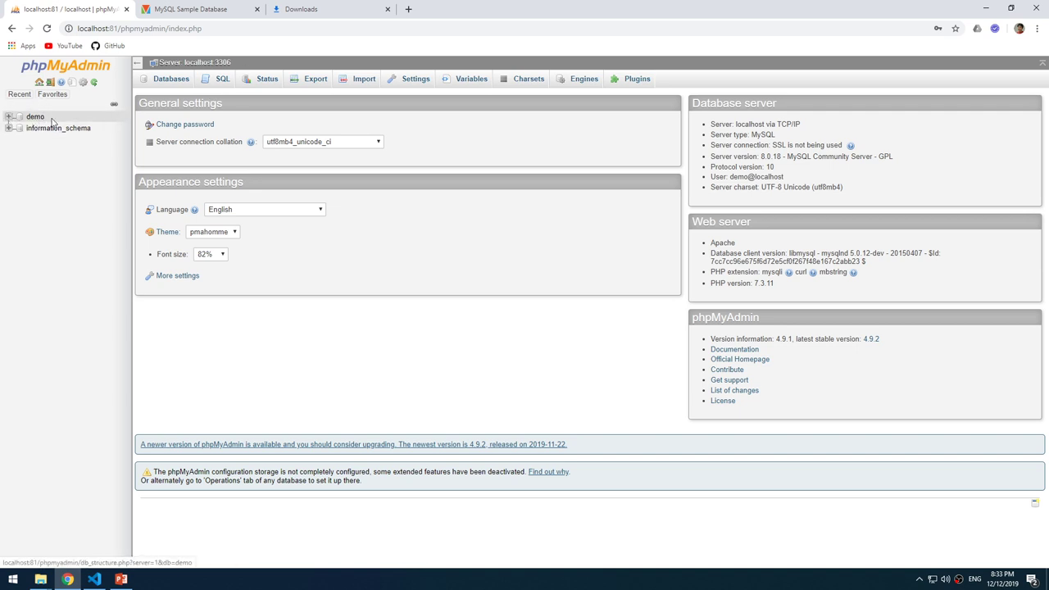
{"action": "left_click", "coordinate": [35, 118]}
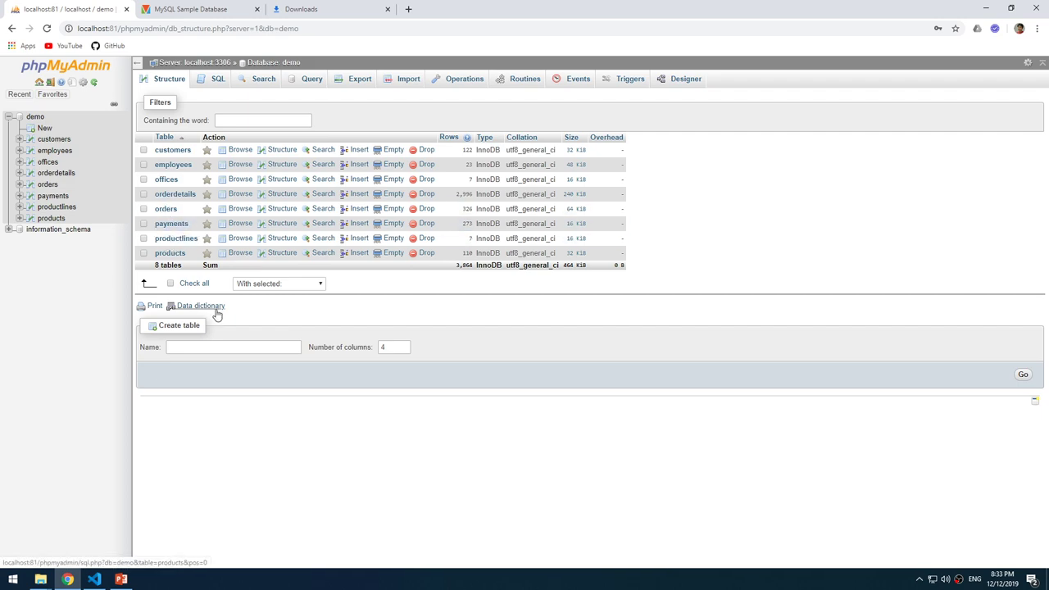
{"action": "left_click", "coordinate": [121, 580]}
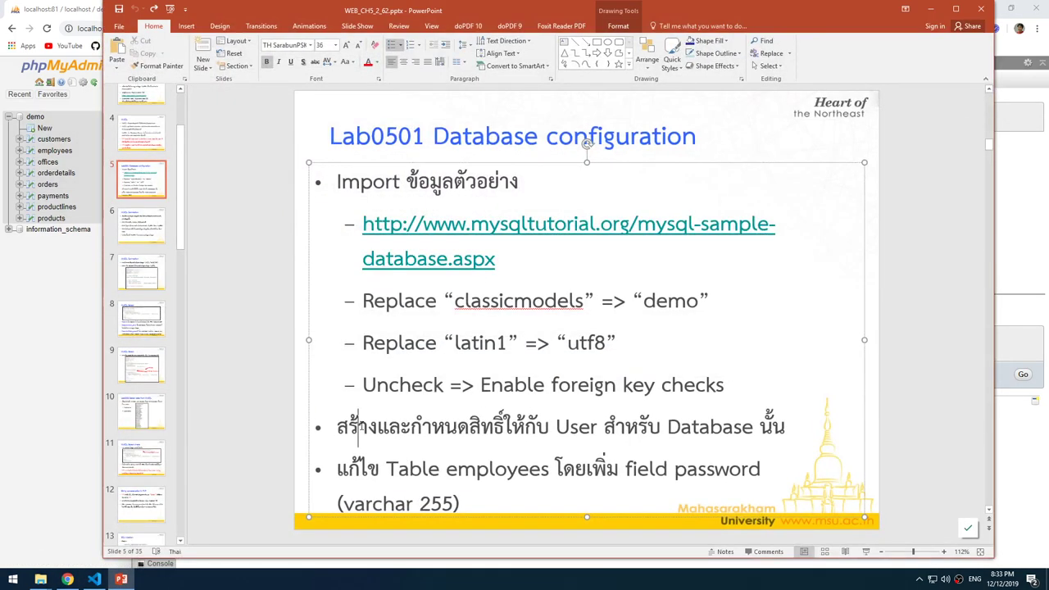
Mark the slide tasks: create the user and add password varchar(255) to employees.
{"action": "left_click_drag", "start_coordinate": [357, 426], "coordinate": [736, 437]}
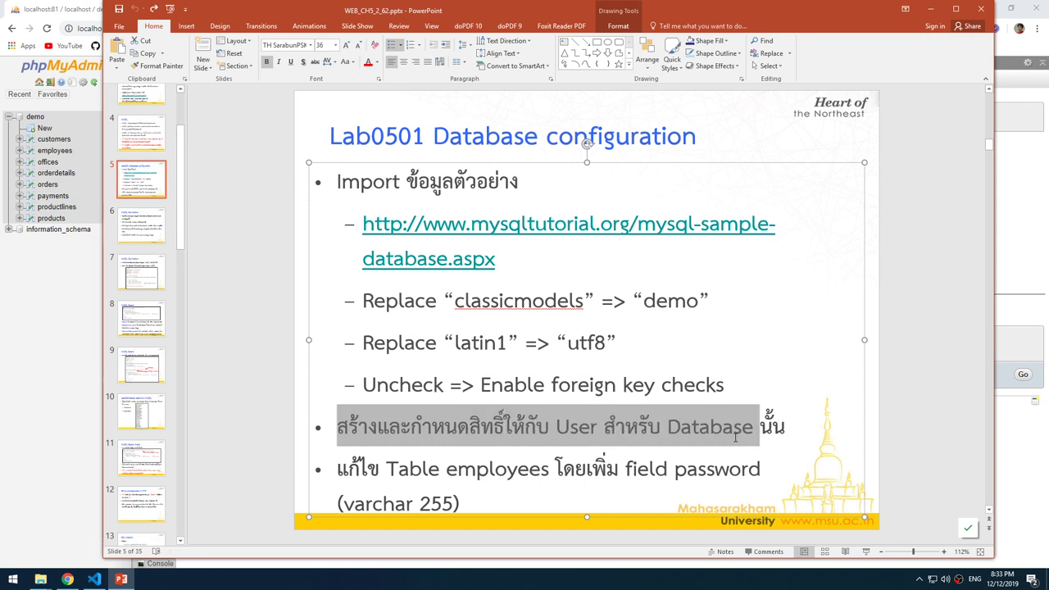
{"action": "left_click", "coordinate": [443, 473]}
{"action": "left_click_drag", "start_coordinate": [389, 469], "coordinate": [515, 468]}
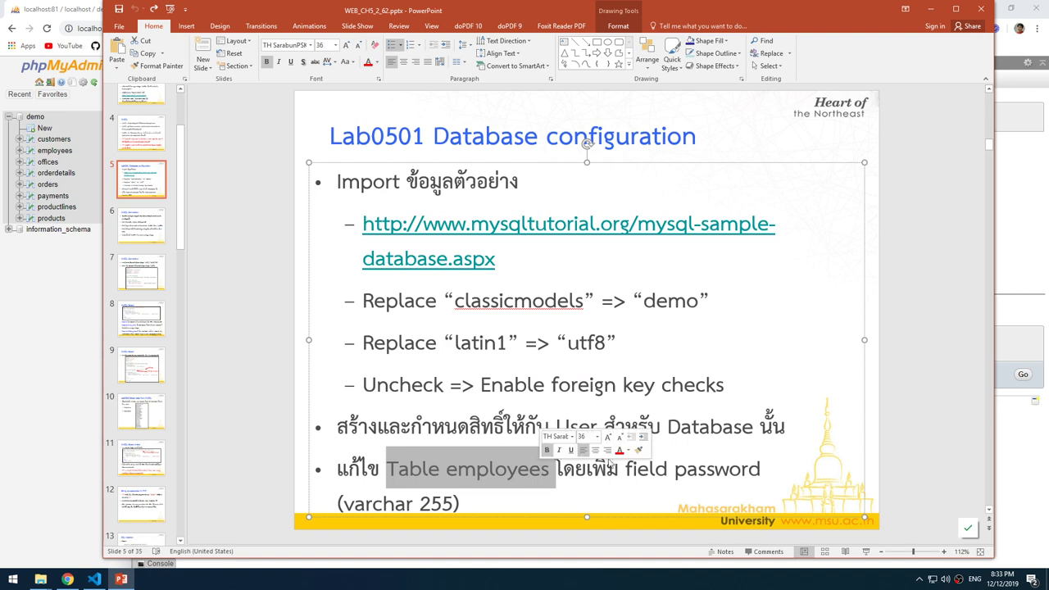
{"action": "left_click_drag", "start_coordinate": [587, 469], "coordinate": [687, 471]}
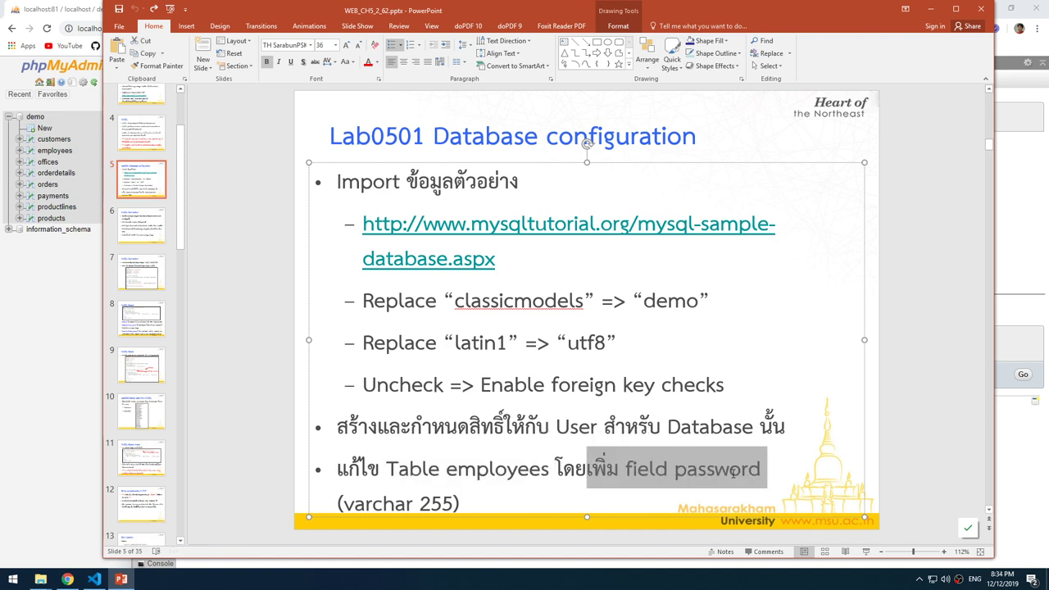
{"action": "left_click_drag", "start_coordinate": [383, 499], "coordinate": [437, 502]}
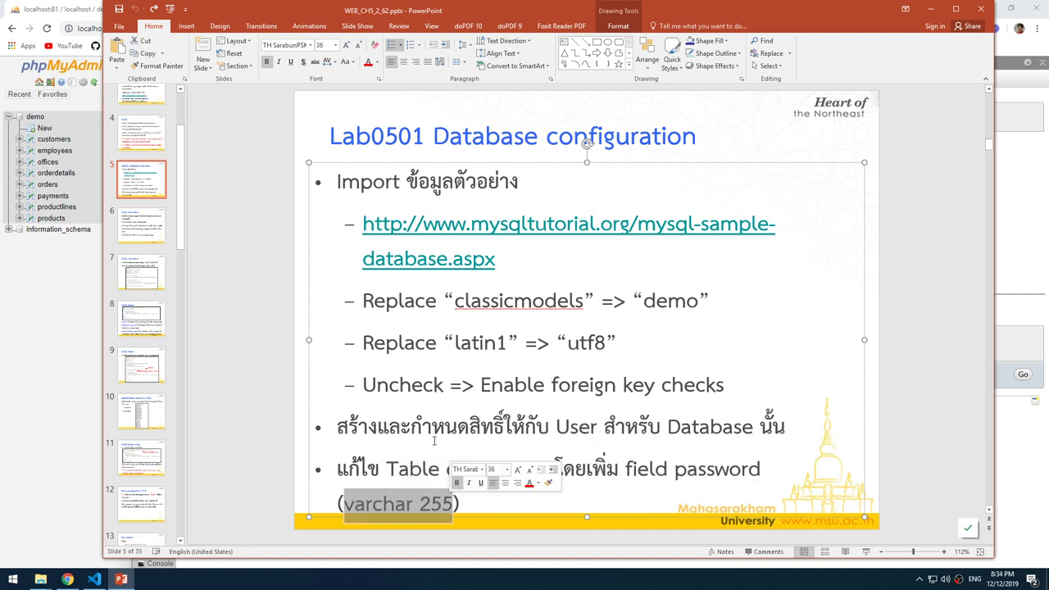
{"action": "left_click", "coordinate": [45, 324]}
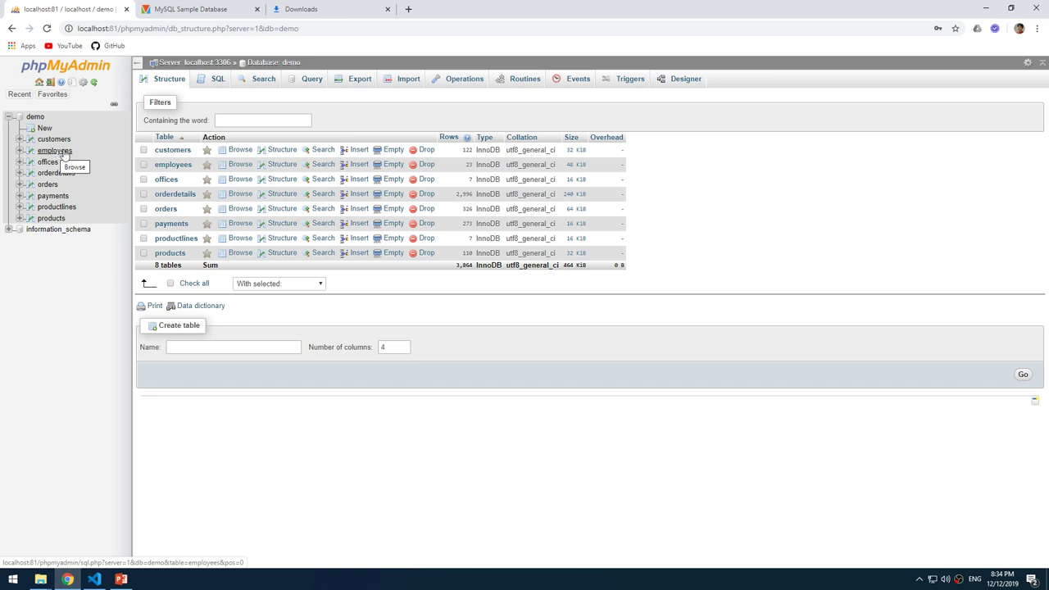
Show the employees table's structure with its eight columns, employeeNumber to jobTitle.
{"action": "left_click", "coordinate": [65, 156]}
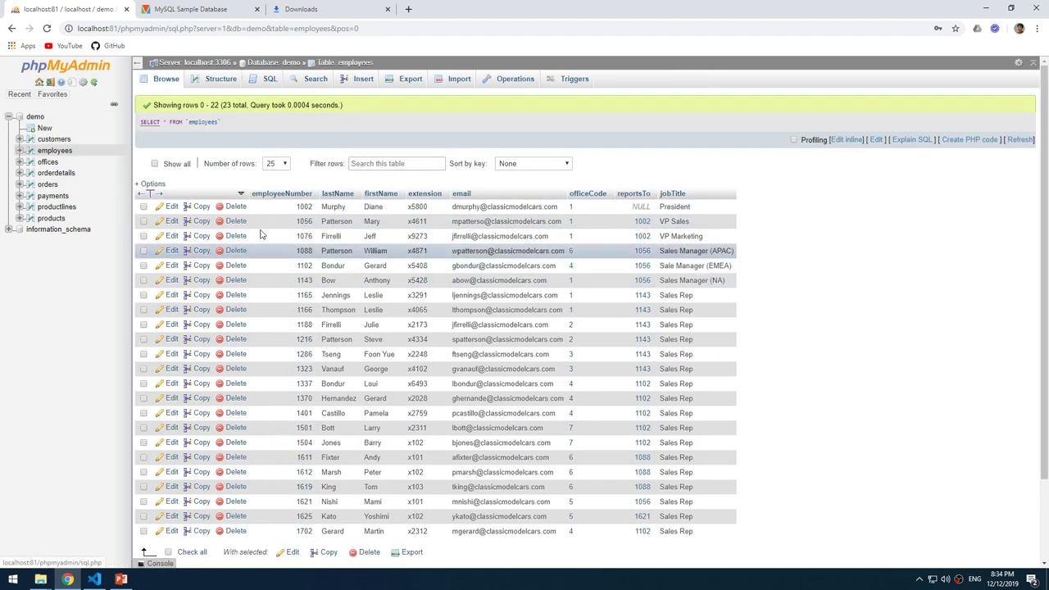
{"action": "left_click", "coordinate": [229, 85]}
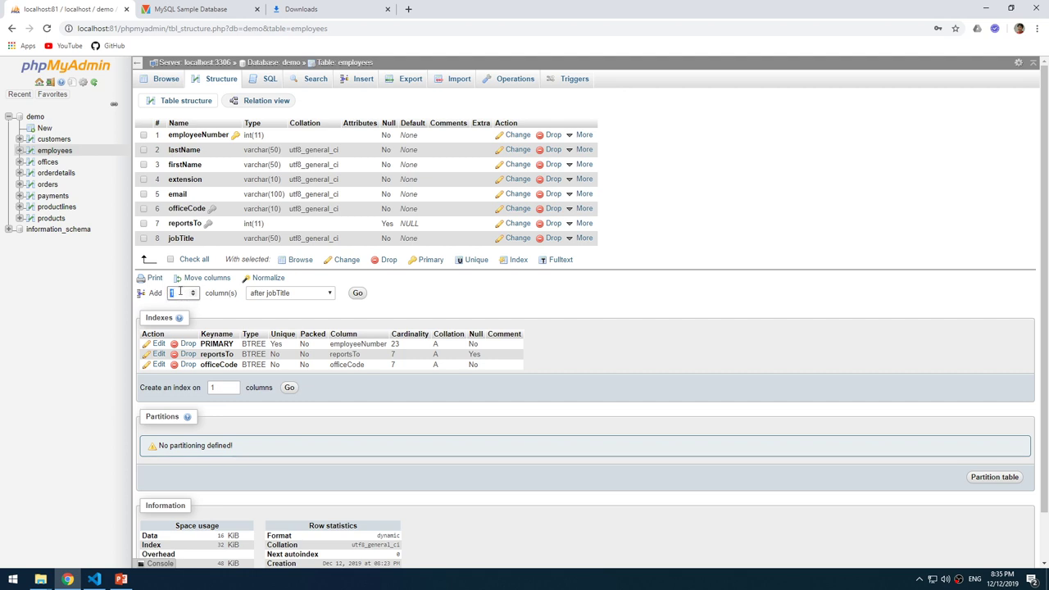
Start adding one new column to employees, positioned after the email column.
{"action": "left_click", "coordinate": [328, 295]}
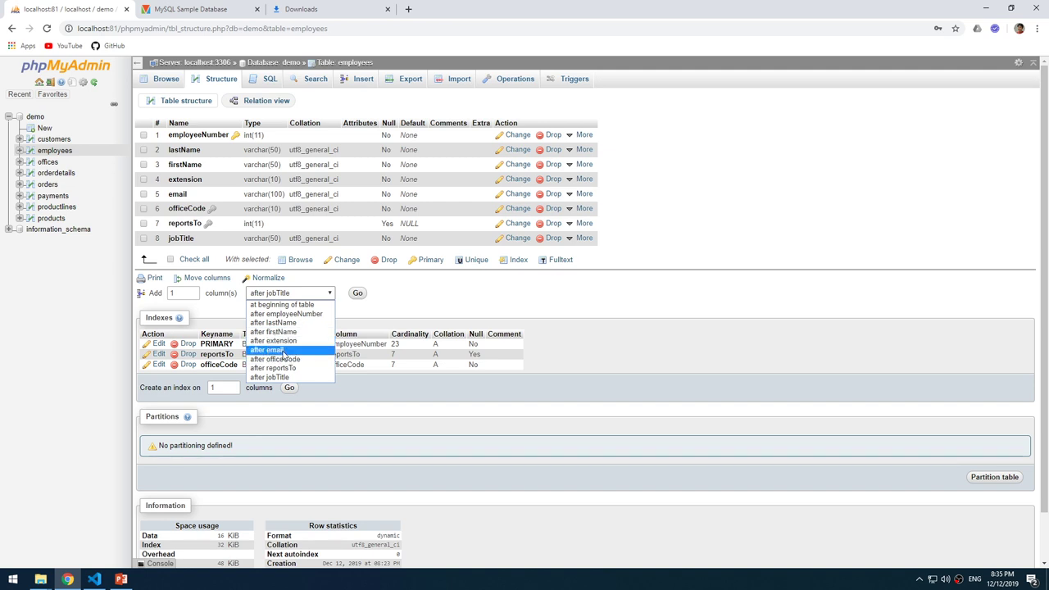
{"action": "left_click", "coordinate": [278, 354]}
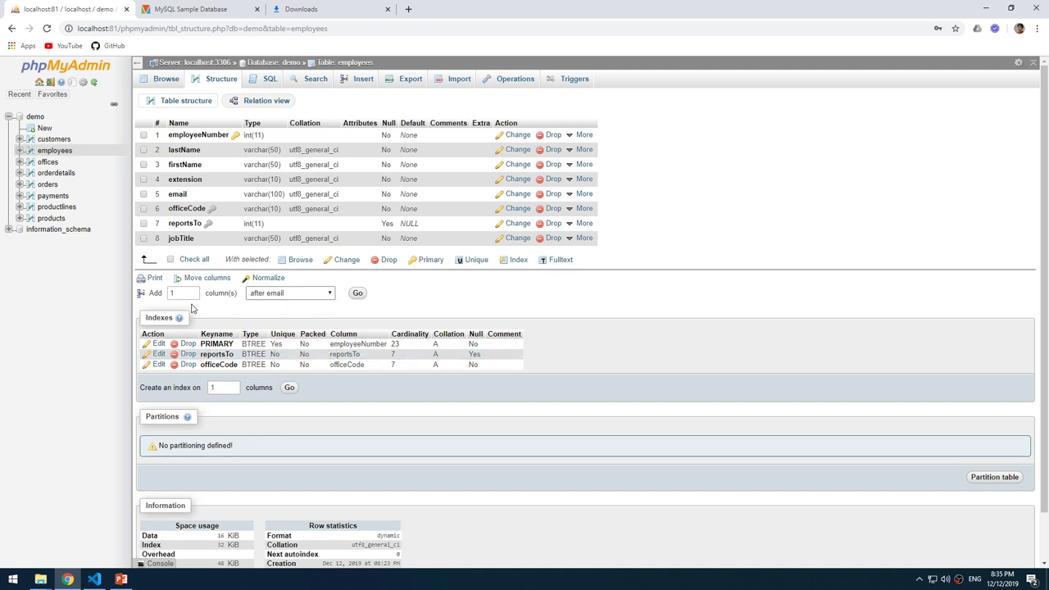
{"action": "left_click", "coordinate": [357, 297]}
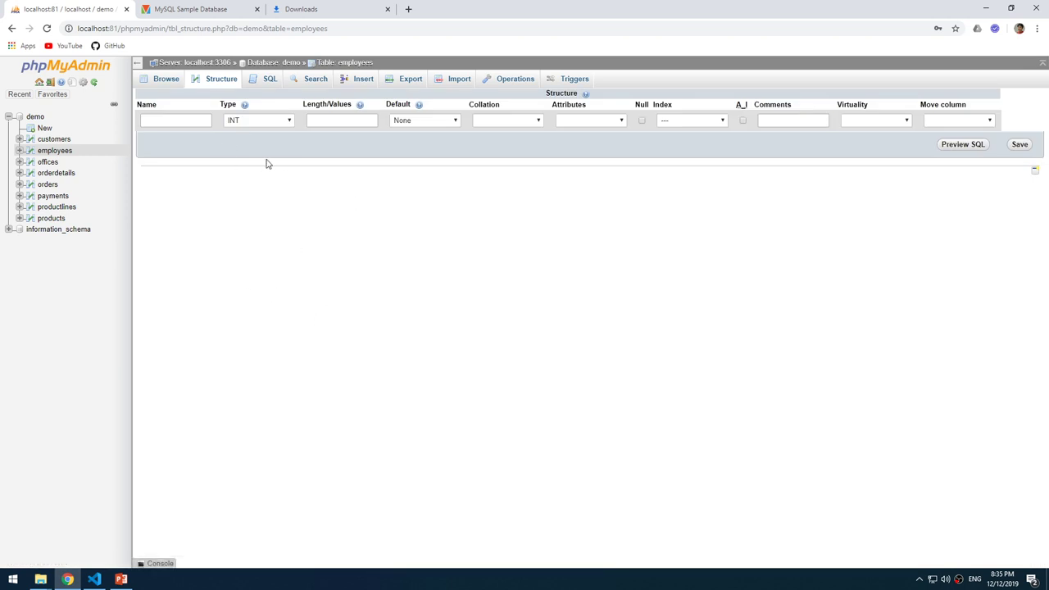
Define the new column as password, VARCHAR with length 255, and save it.
{"action": "left_click", "coordinate": [191, 120]}
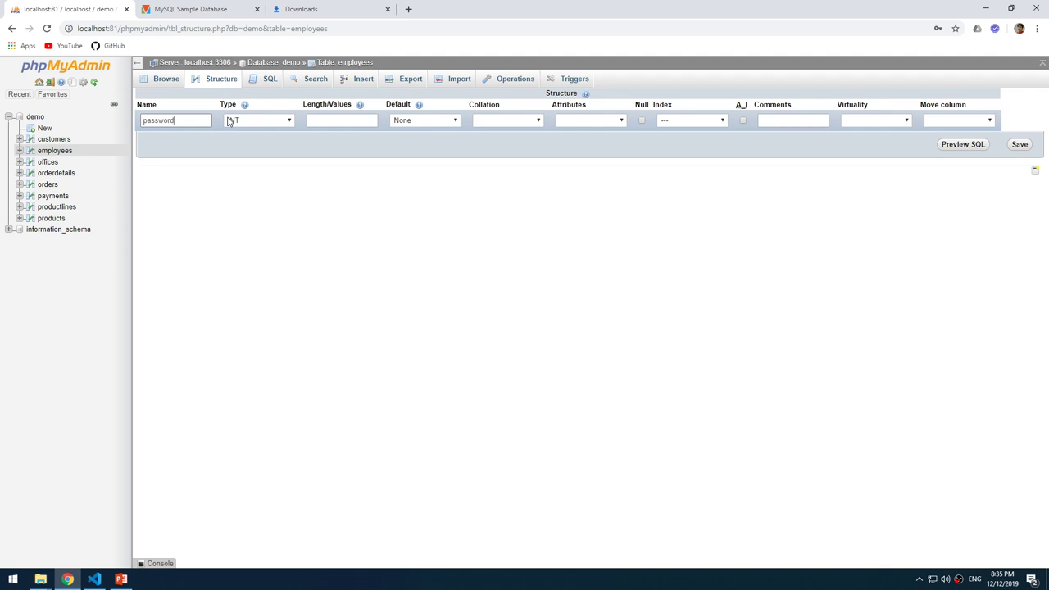
{"action": "left_click", "coordinate": [269, 121]}
{"action": "left_click", "coordinate": [274, 143]}
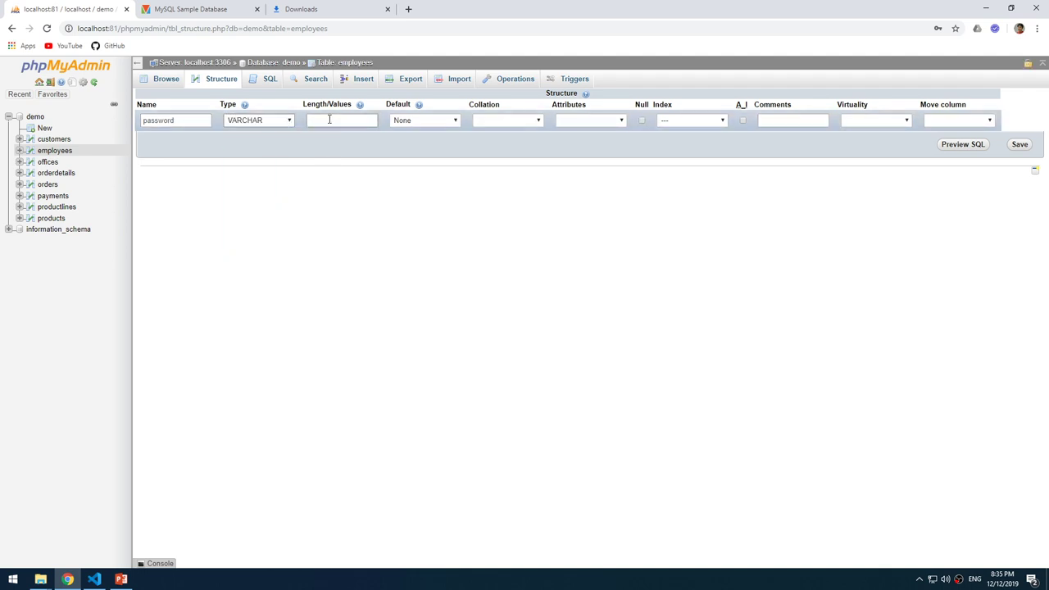
{"action": "left_click", "coordinate": [339, 117]}
{"action": "left_click", "coordinate": [1021, 146]}
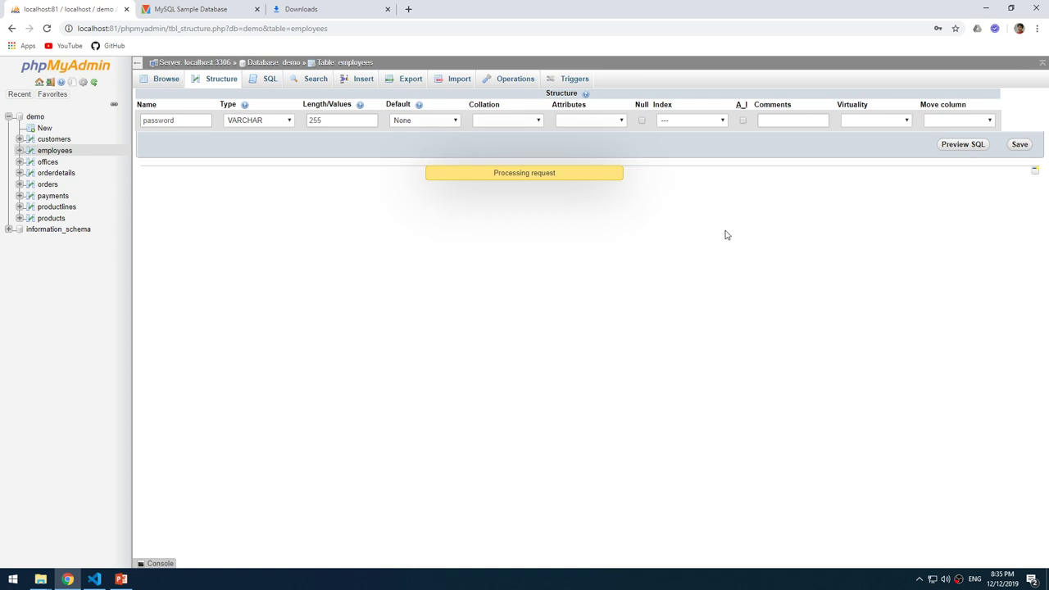
{"action": "left_click", "coordinate": [187, 121]}
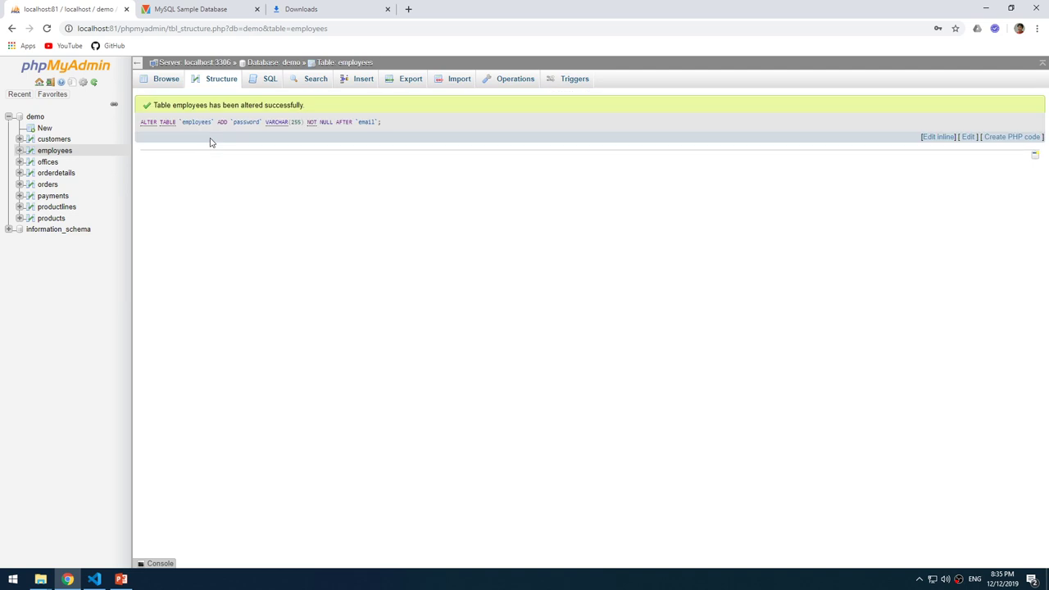
Browse employees to verify the empty password column, view customers, then return to the PowerPoint slide.
{"action": "left_click", "coordinate": [168, 81]}
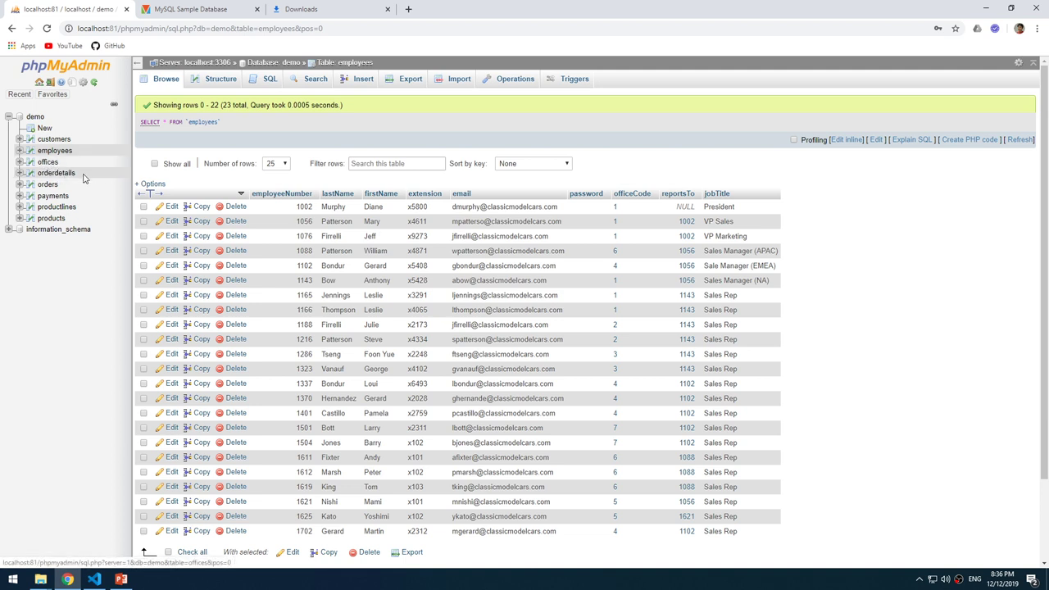
{"action": "left_click", "coordinate": [54, 140]}
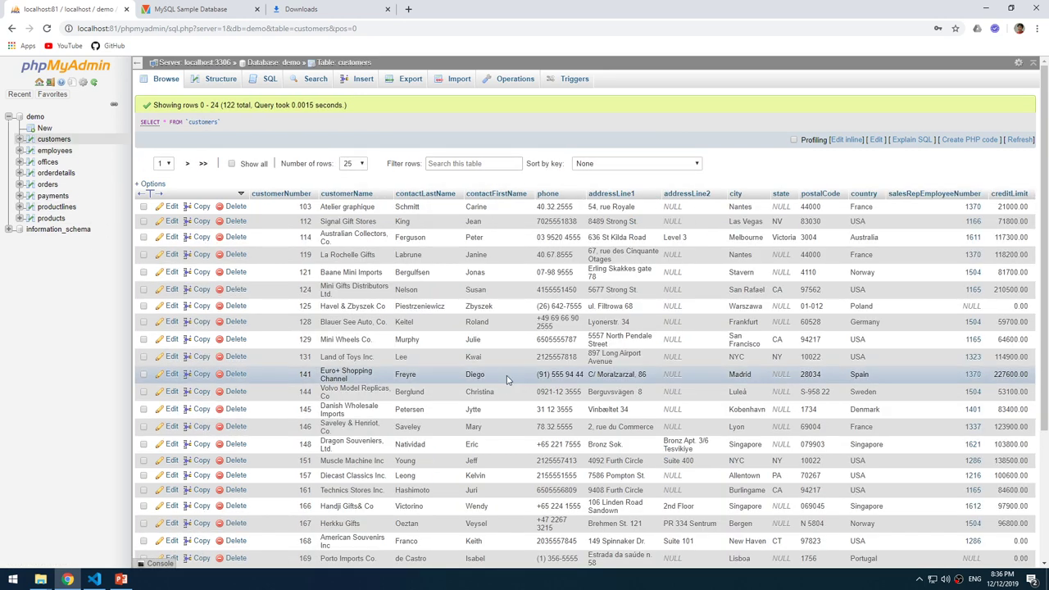
{"action": "scroll", "coordinate": [506, 377], "scroll_direction": "down", "scroll_amount": 3}
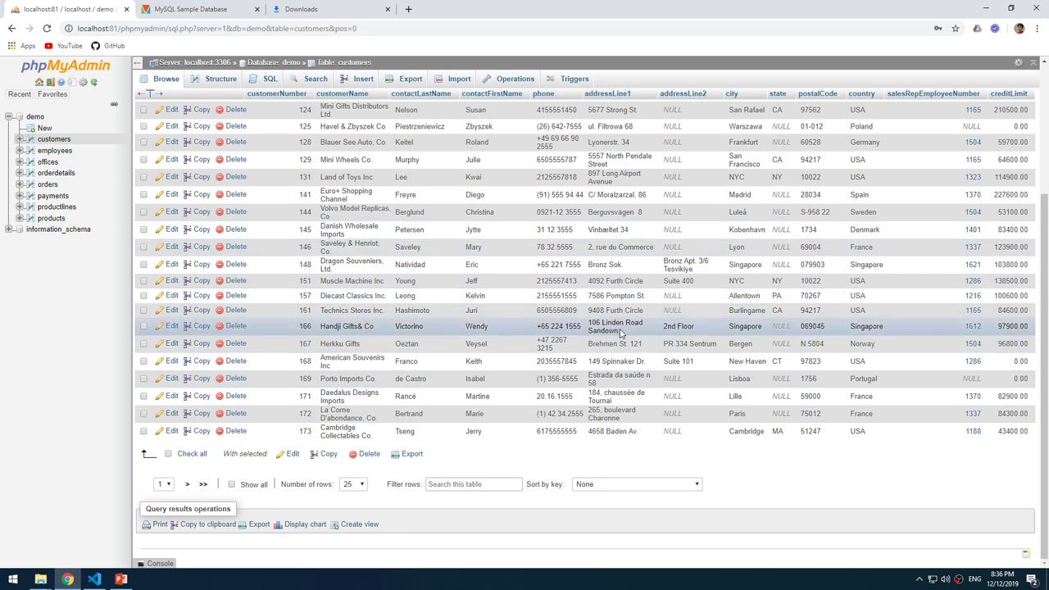
{"action": "scroll", "coordinate": [533, 328], "scroll_direction": "up", "scroll_amount": 3}
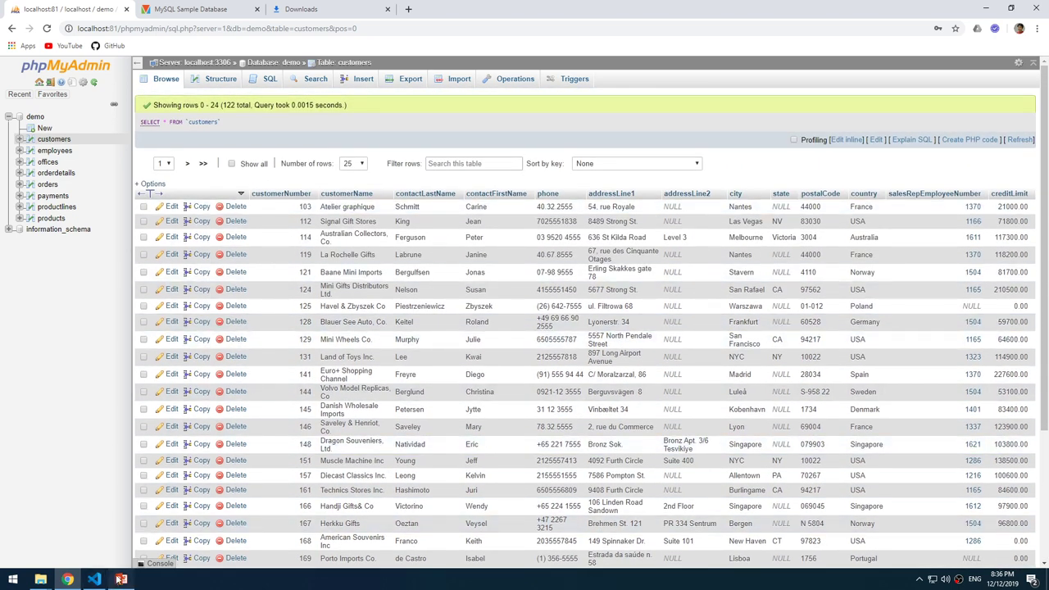
{"action": "left_click", "coordinate": [122, 580]}
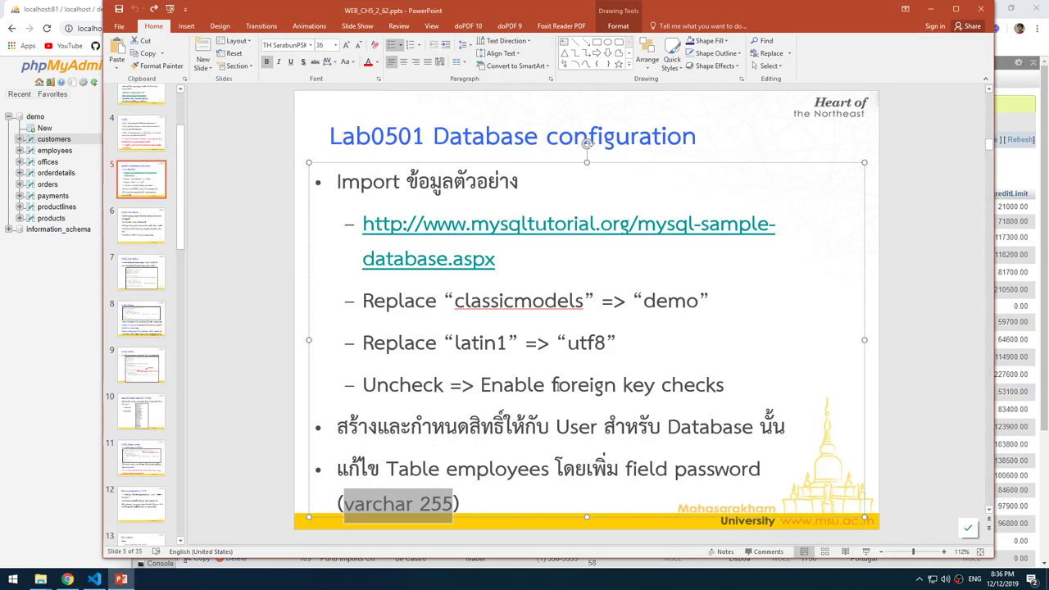